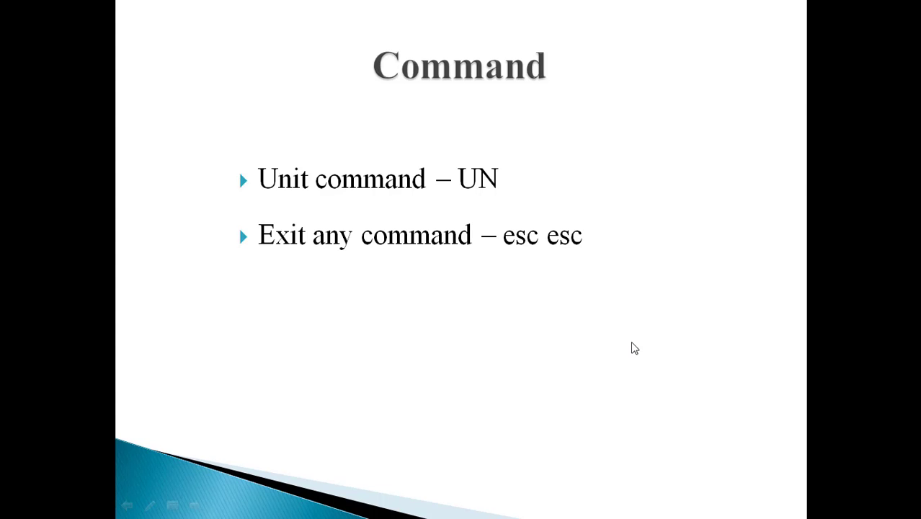
Leave the PowerPoint Command slide by bringing up the Windows Start menu
key(super)
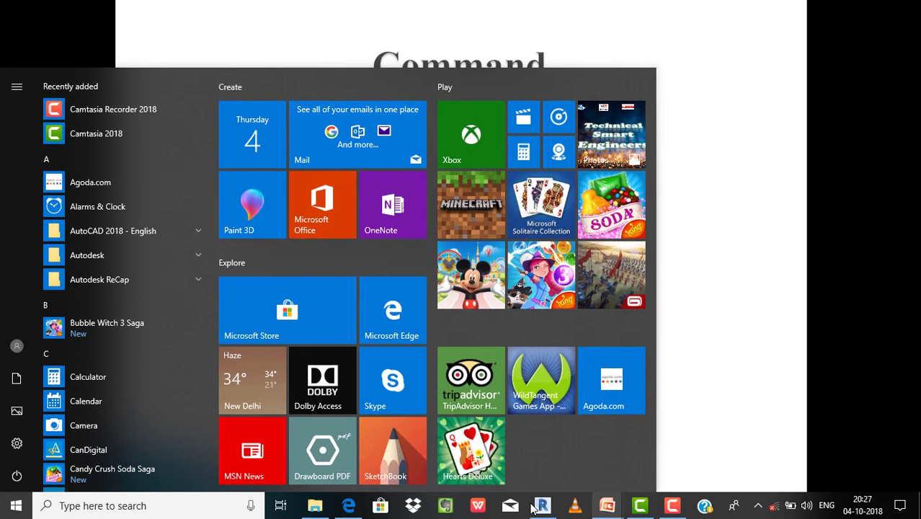
Switch to the Revit project window and open Project Units with the UN command
click(548, 476)
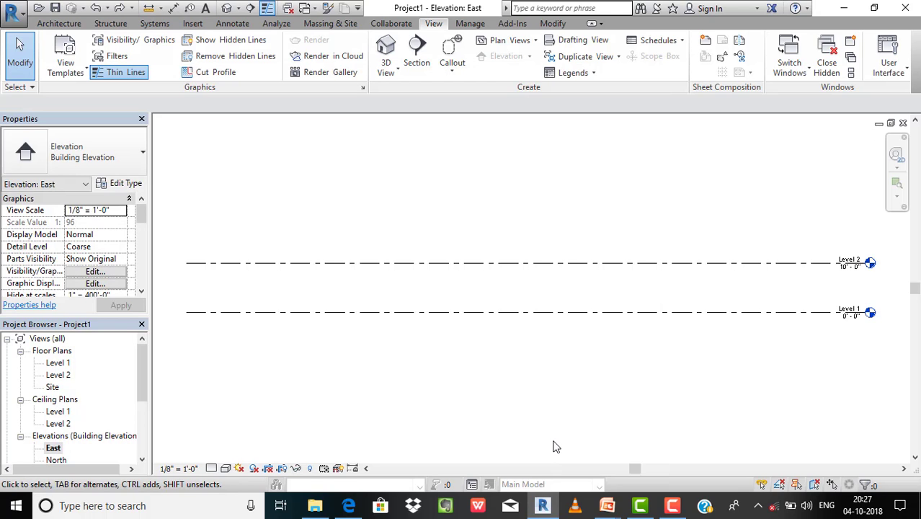
key(u)
key(n)
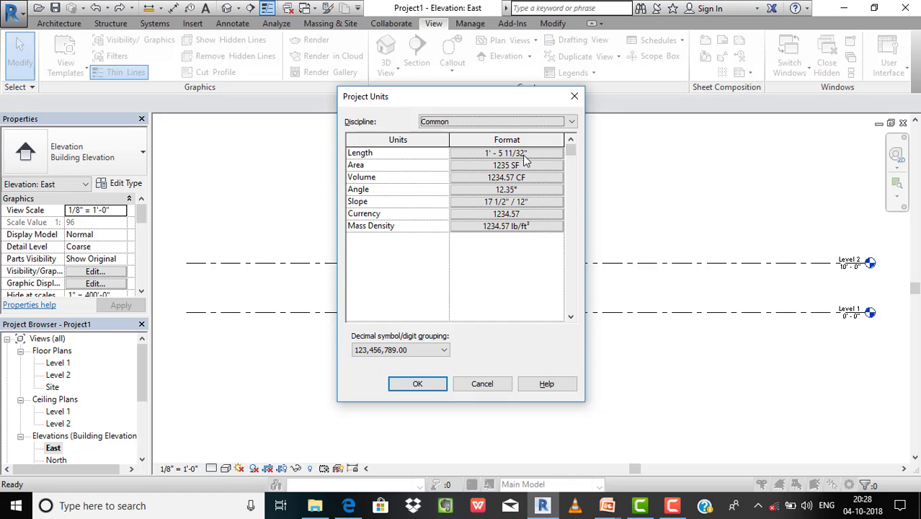
Set the Length unit format to Meters
click(533, 153)
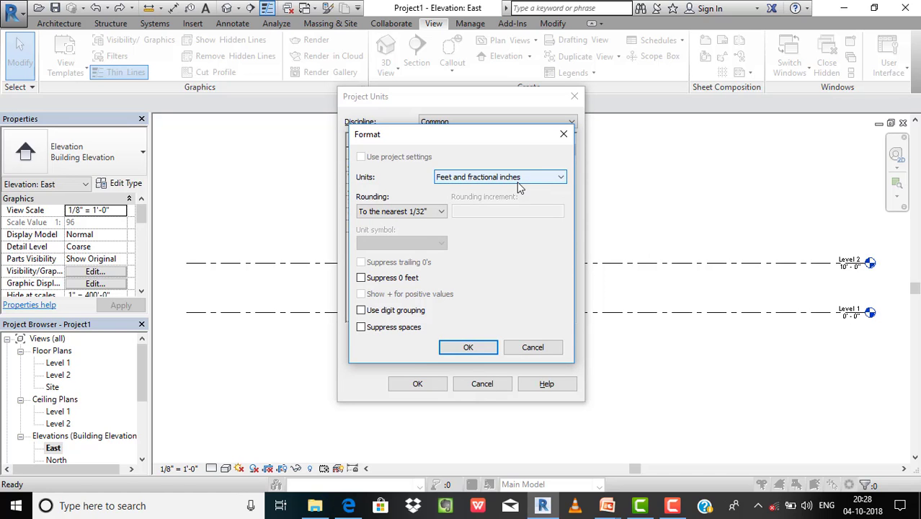
click(519, 181)
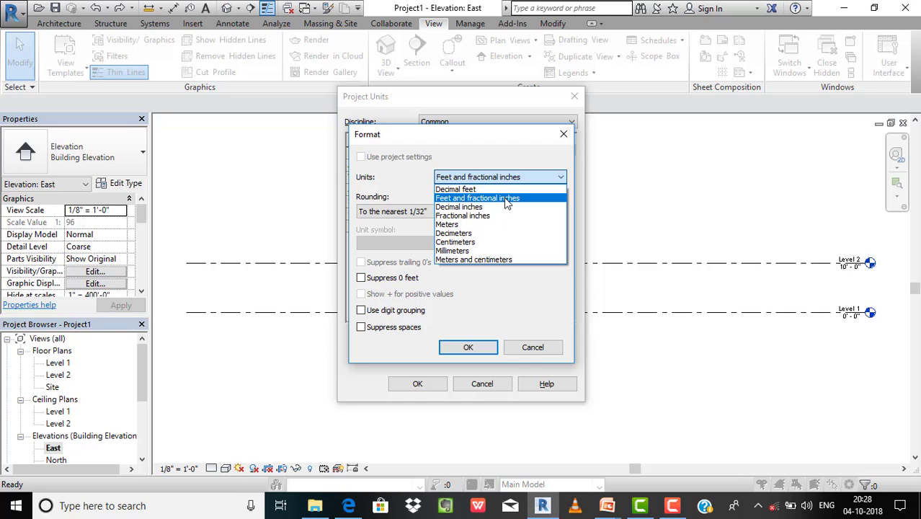
click(489, 230)
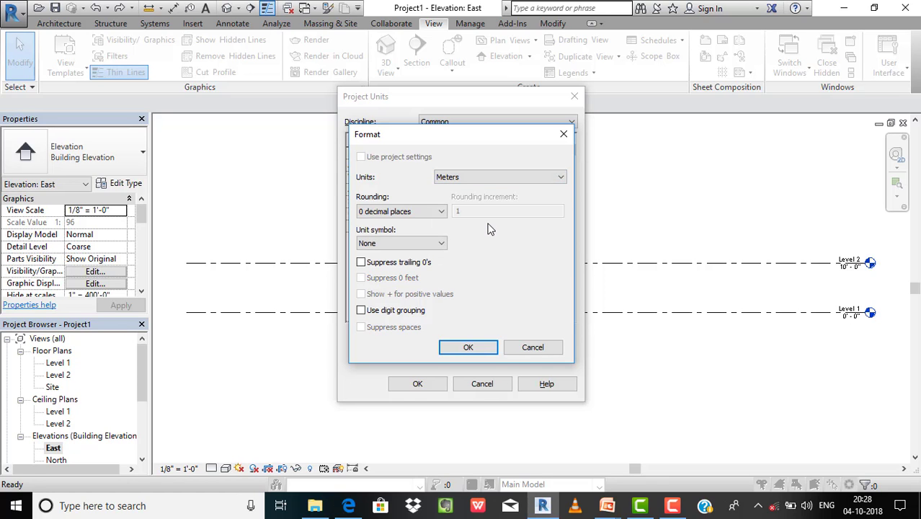
click(465, 348)
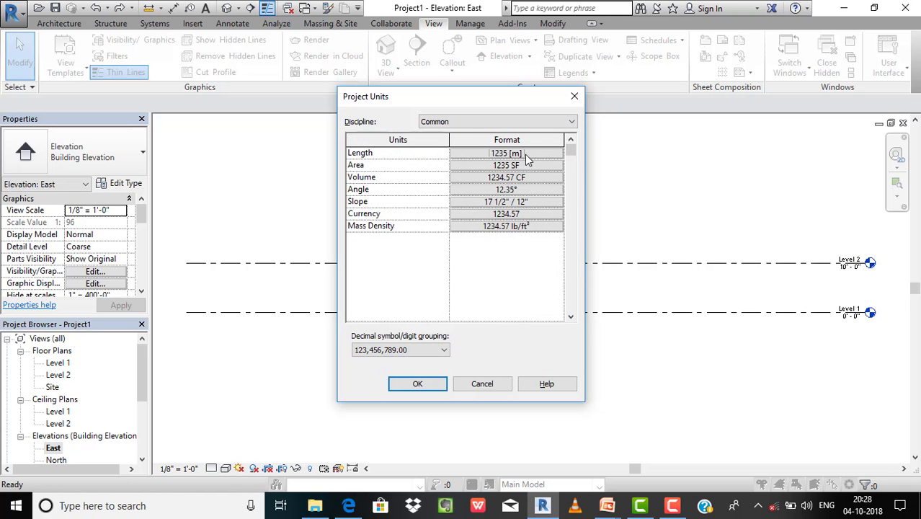
Set the Area unit format to Square meters
click(483, 166)
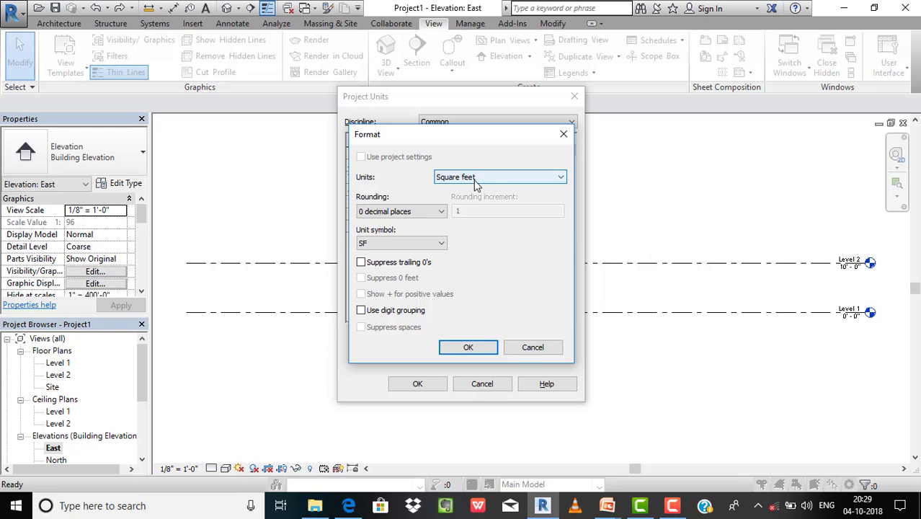
click(476, 178)
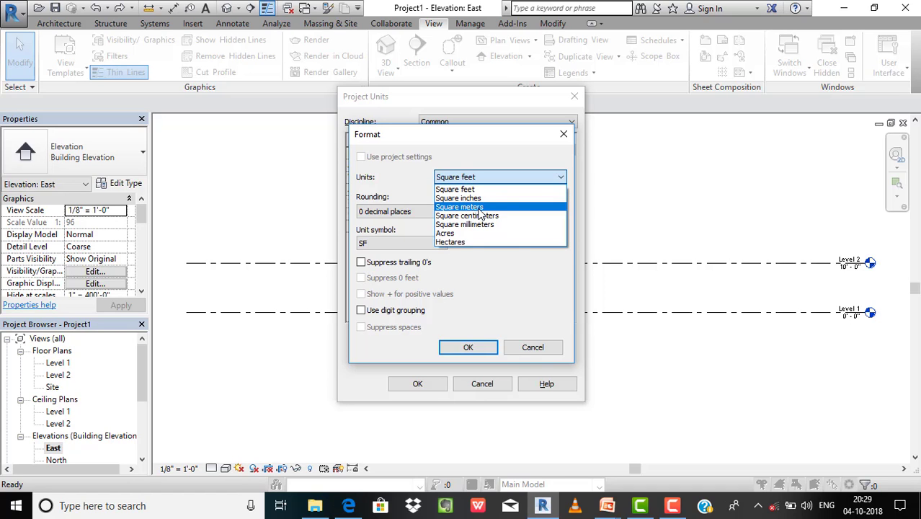
click(479, 208)
click(465, 346)
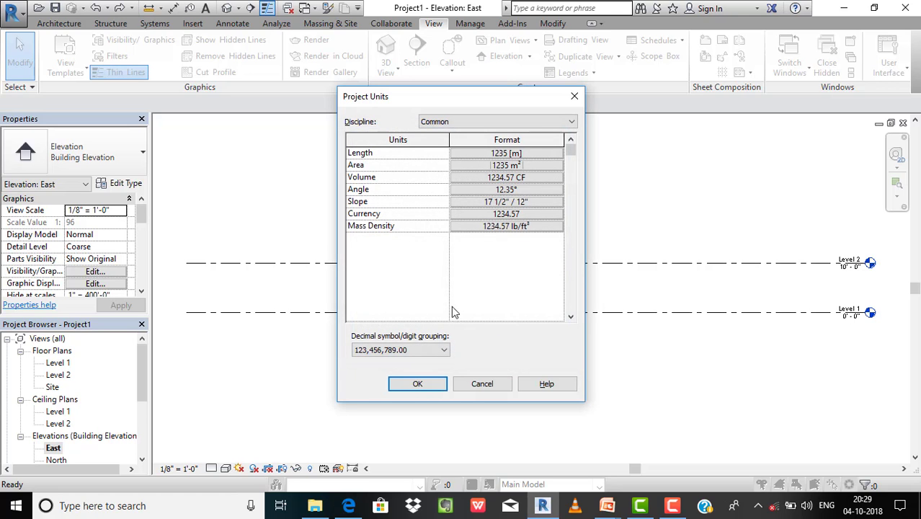
Set the Volume unit format to Cubic meters
click(507, 177)
click(515, 178)
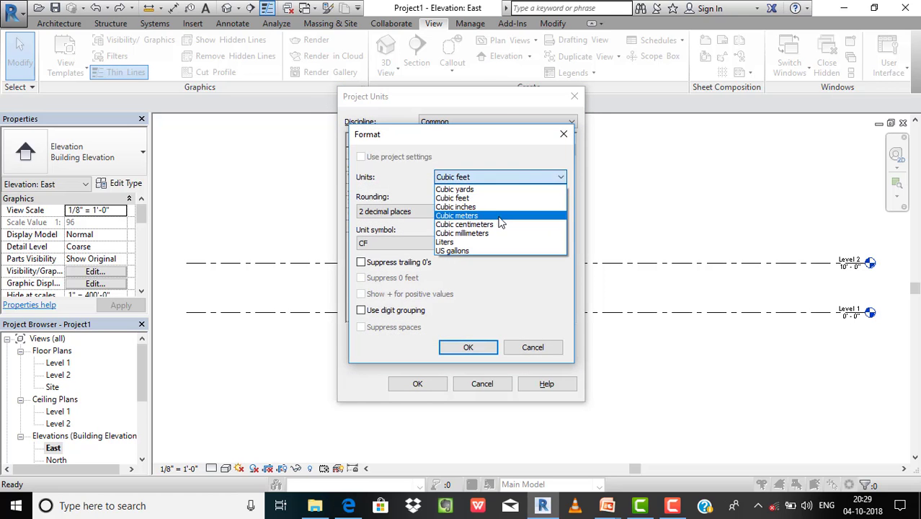
click(476, 216)
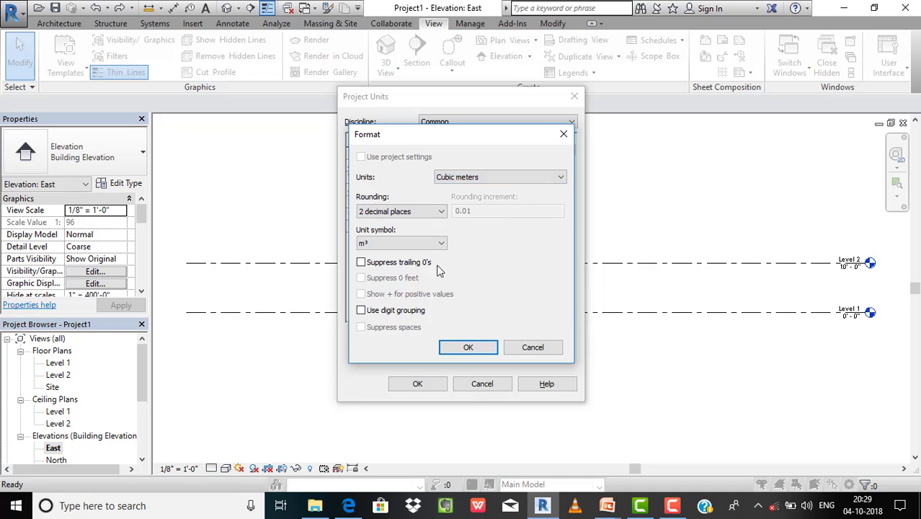
click(469, 347)
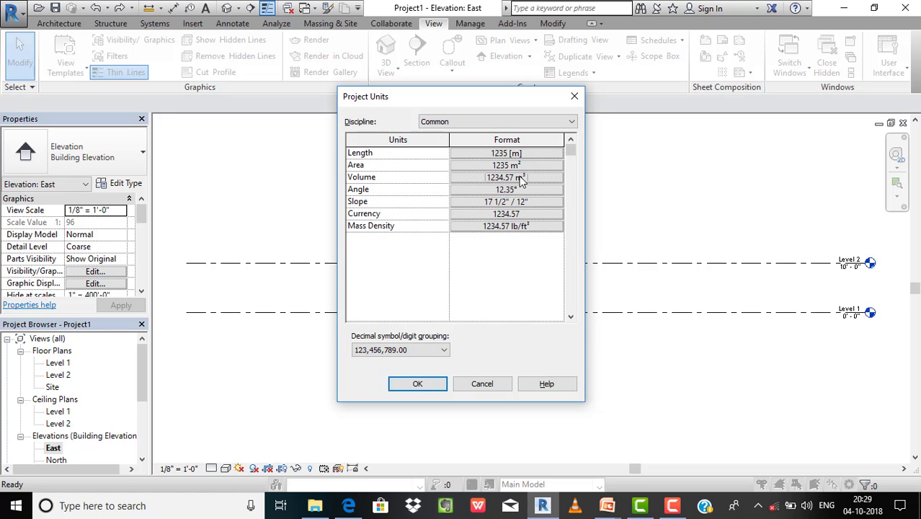
Apply the metric units and check that Level 1 reads 0 and Level 2 reads 3
click(424, 385)
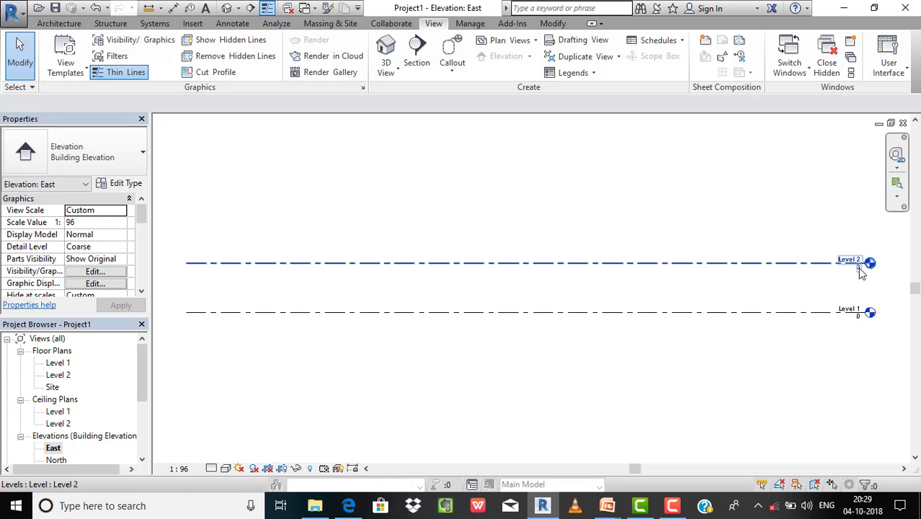
scroll(861, 271, up, 3)
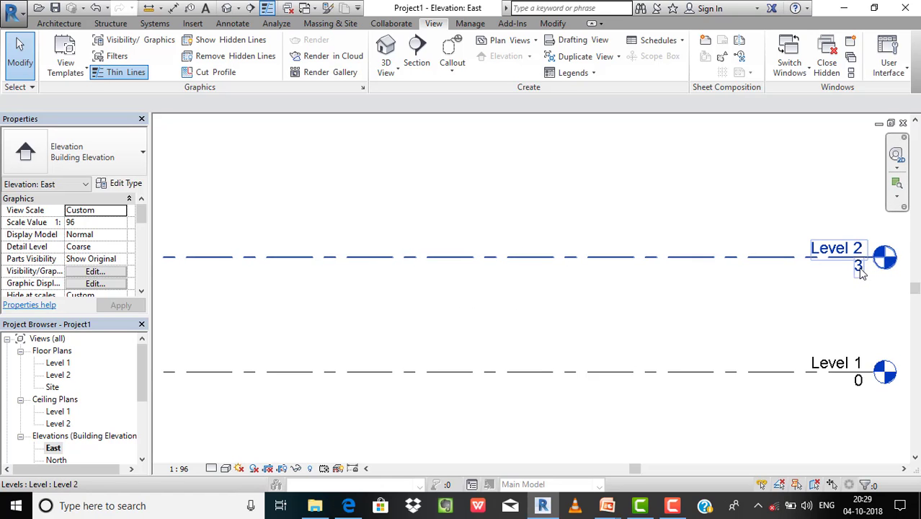
scroll(836, 260, up, 2)
middle_drag(869, 282, 691, 247)
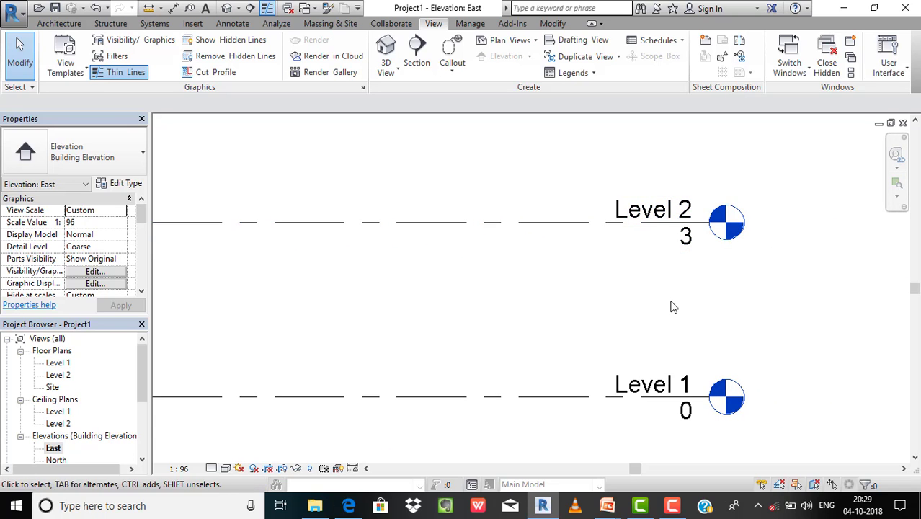
scroll(692, 302, down, 3)
middle_drag(716, 302, 888, 355)
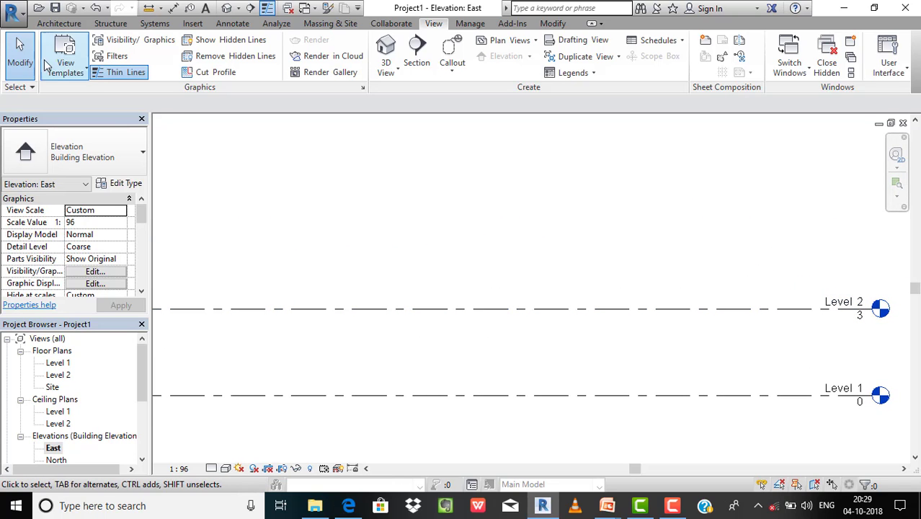
Draw Level 3 at 6 m and Level 4 at 9 m above Level 2
click(65, 24)
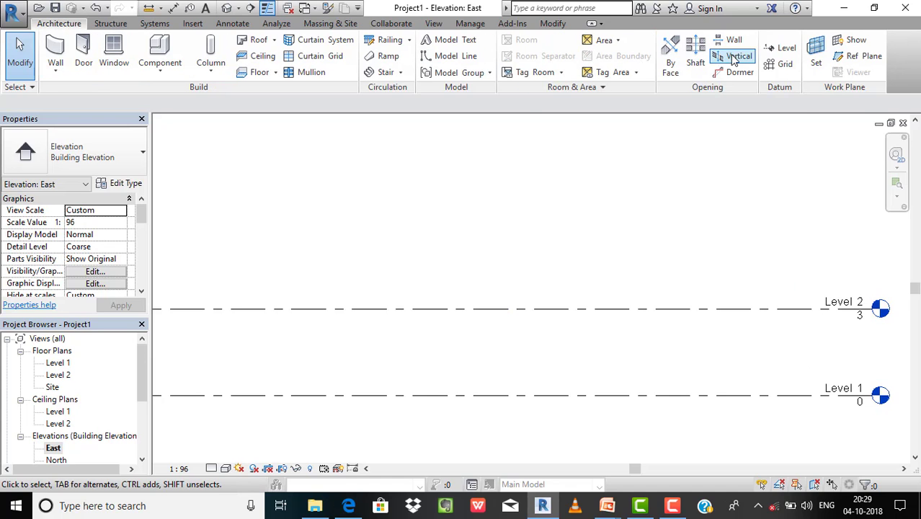
click(777, 58)
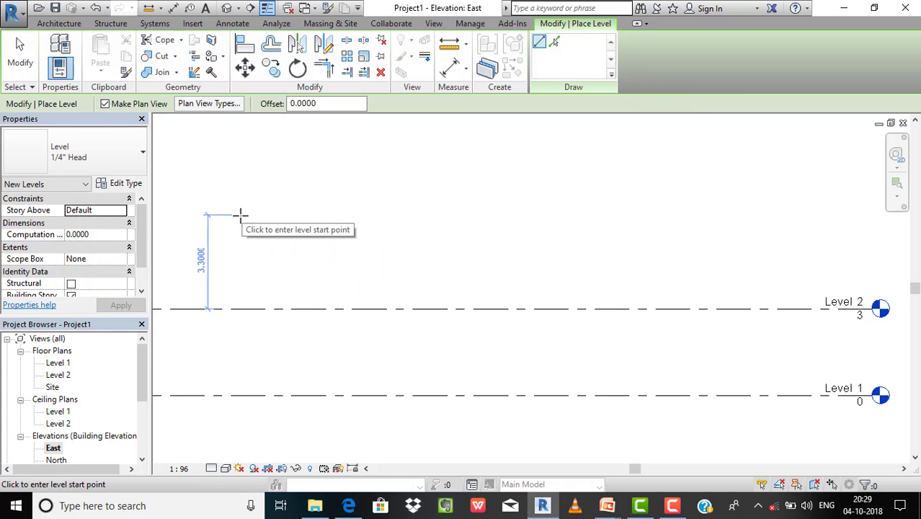
click(199, 222)
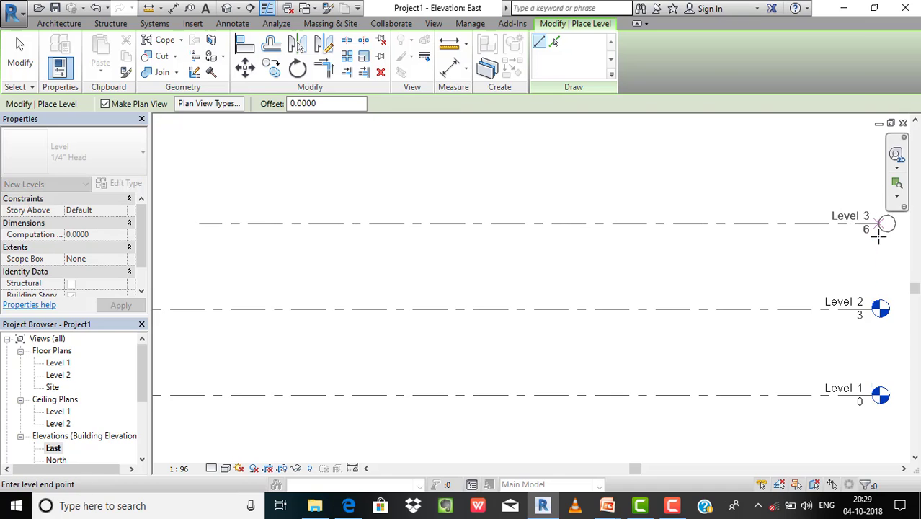
click(877, 235)
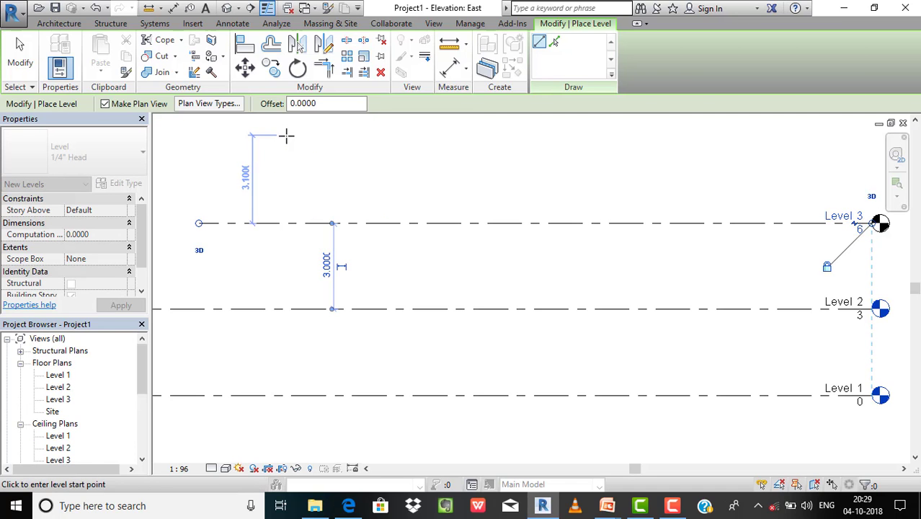
click(335, 135)
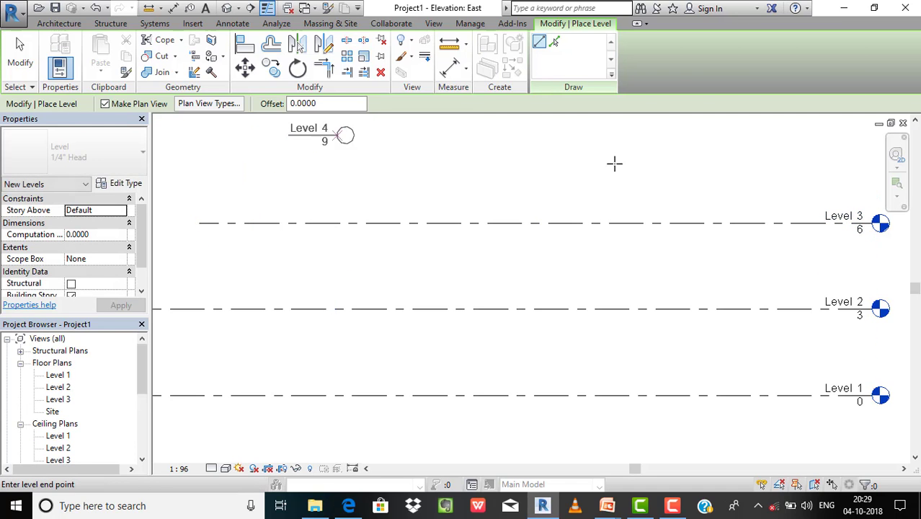
click(871, 195)
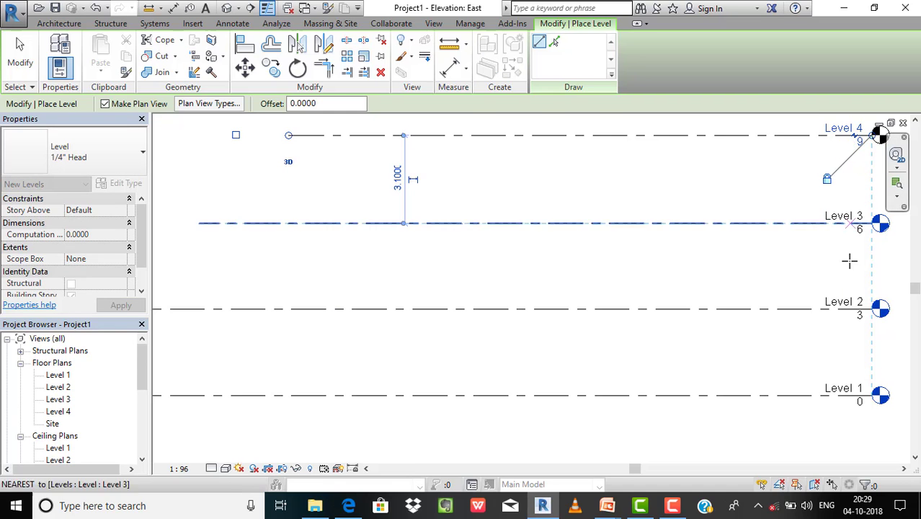
mouse_move(859, 297)
middle_down()
mouse_move(586, 250)
mouse_move(592, 324)
middle_up()
scroll(582, 310, up, 1)
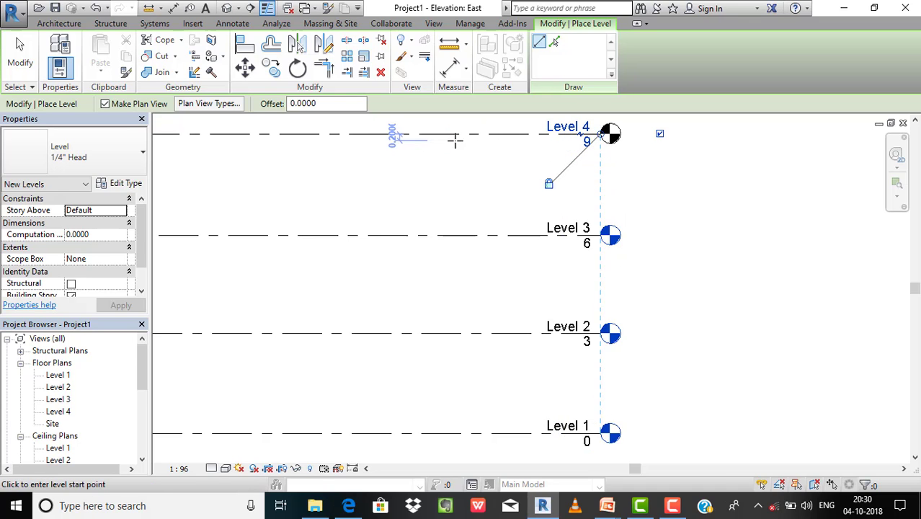
scroll(438, 202, down, 2)
scroll(408, 201, down, 2)
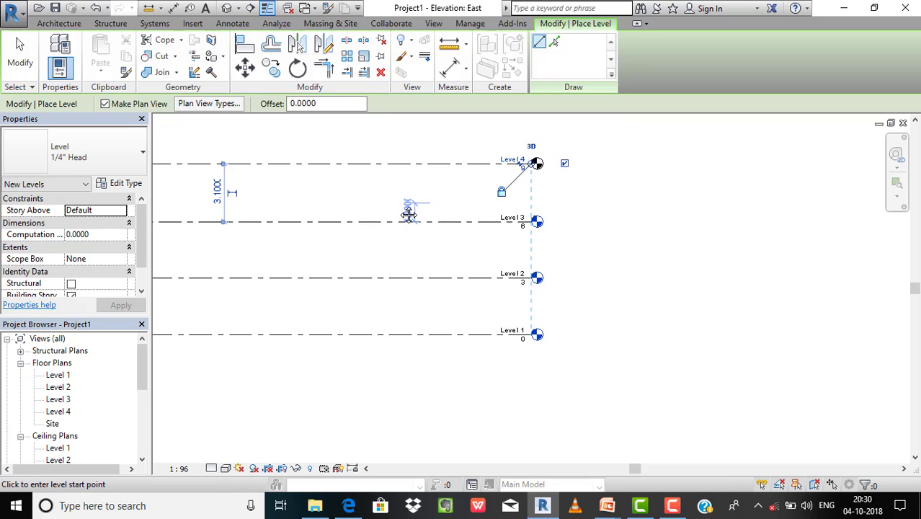
middle_drag(409, 202, 553, 207)
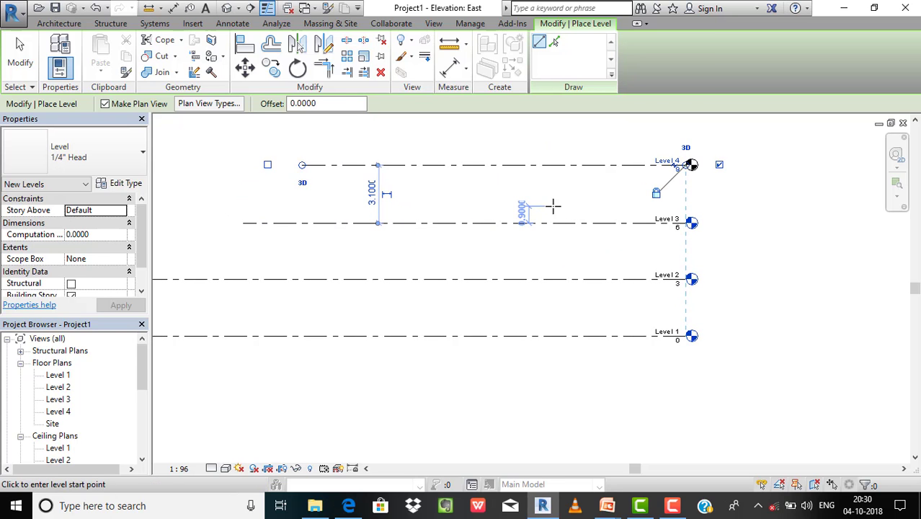